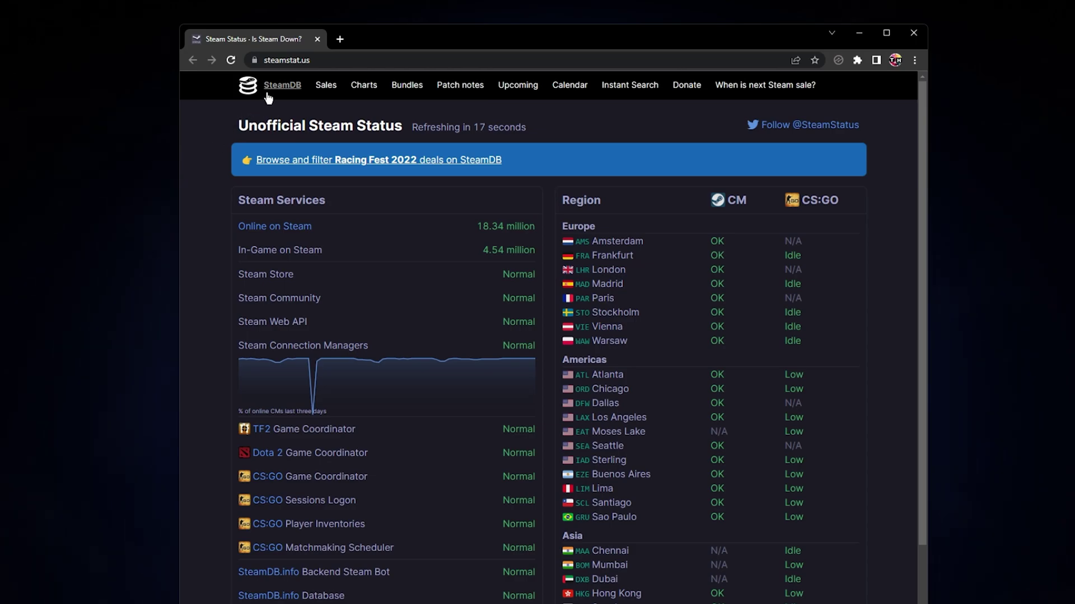
# Step: Check steamstat.us: Steam services read Normal and regions OK or N/A, such as Mumbai
pyautogui.click(269, 61)
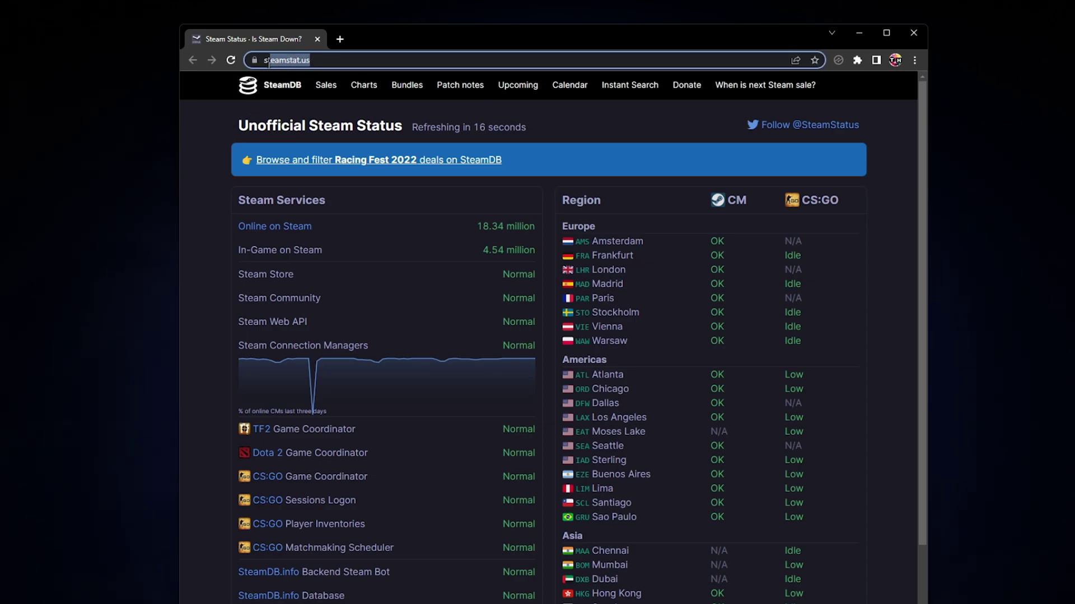
pyautogui.click(219, 130)
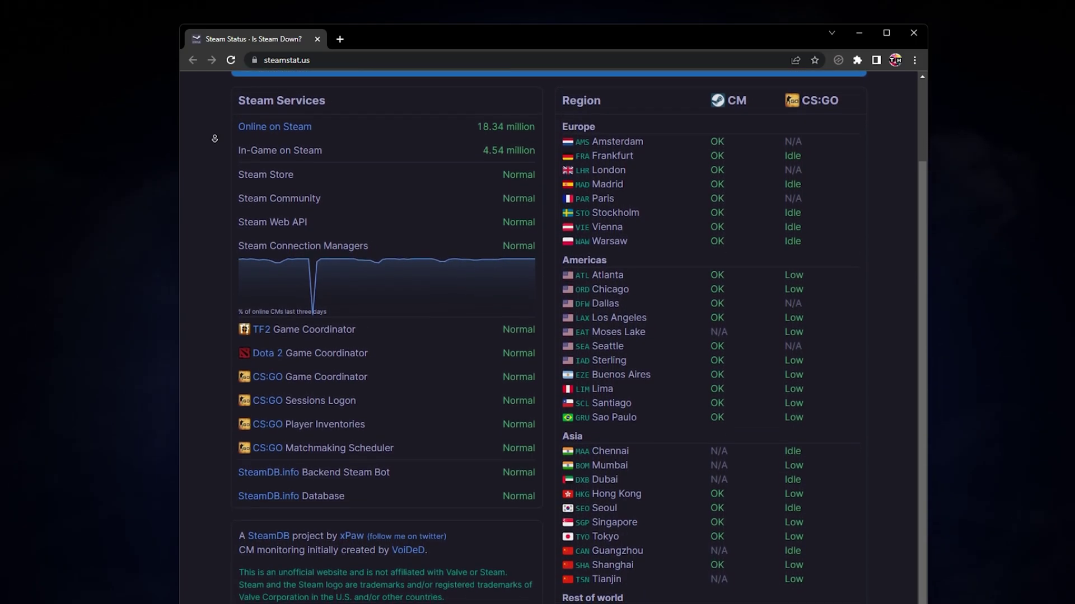
pyautogui.middleClick(217, 142)
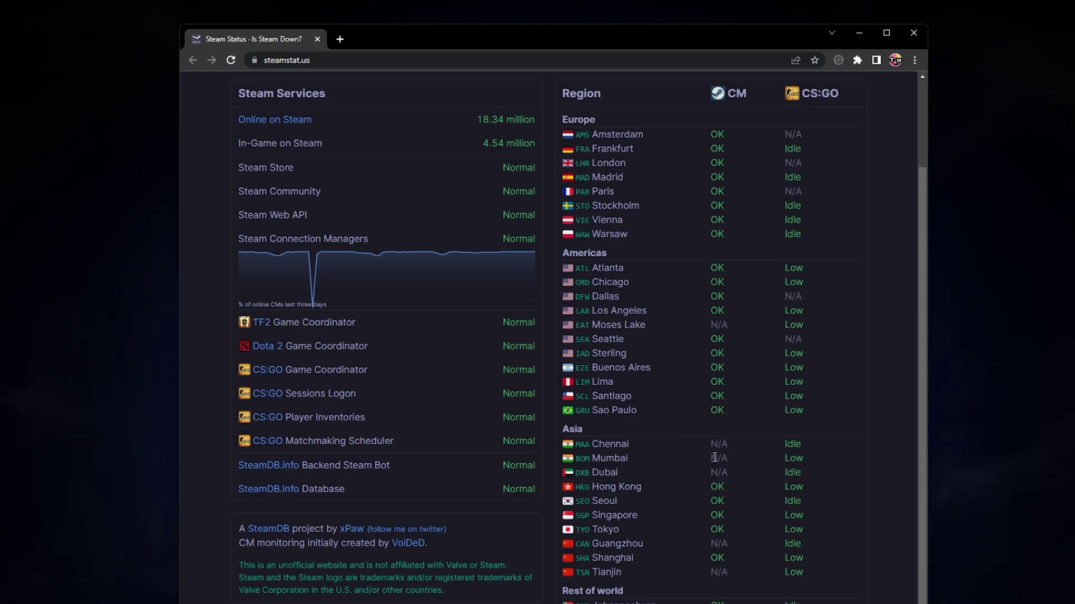
pyautogui.moveTo(710, 458); pyautogui.dragTo(730, 457)
pyautogui.middleClick(689, 459)
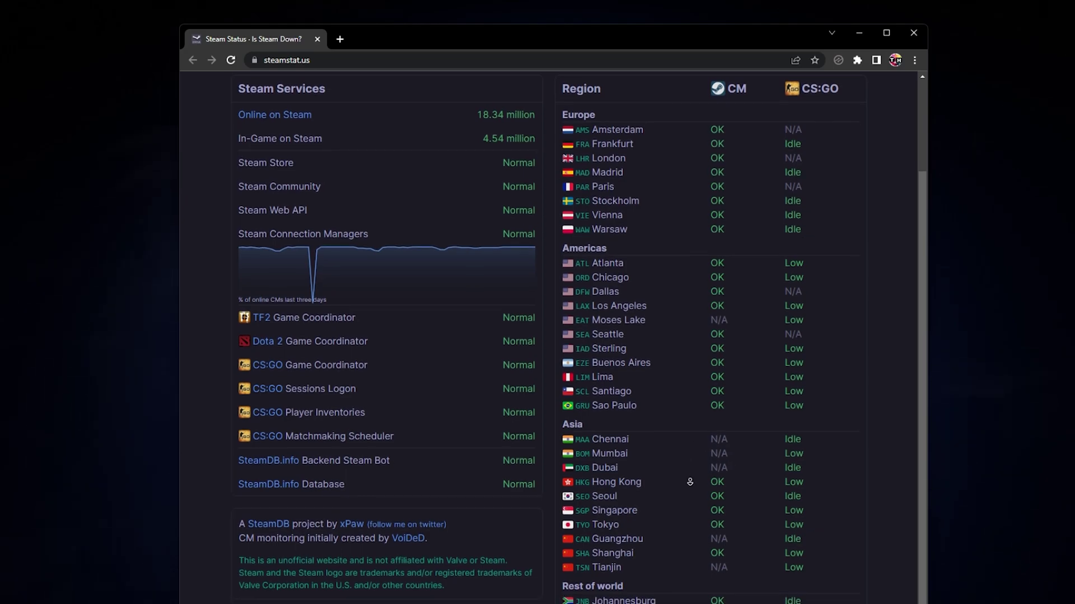
pyautogui.scroll(2, 686, 475)
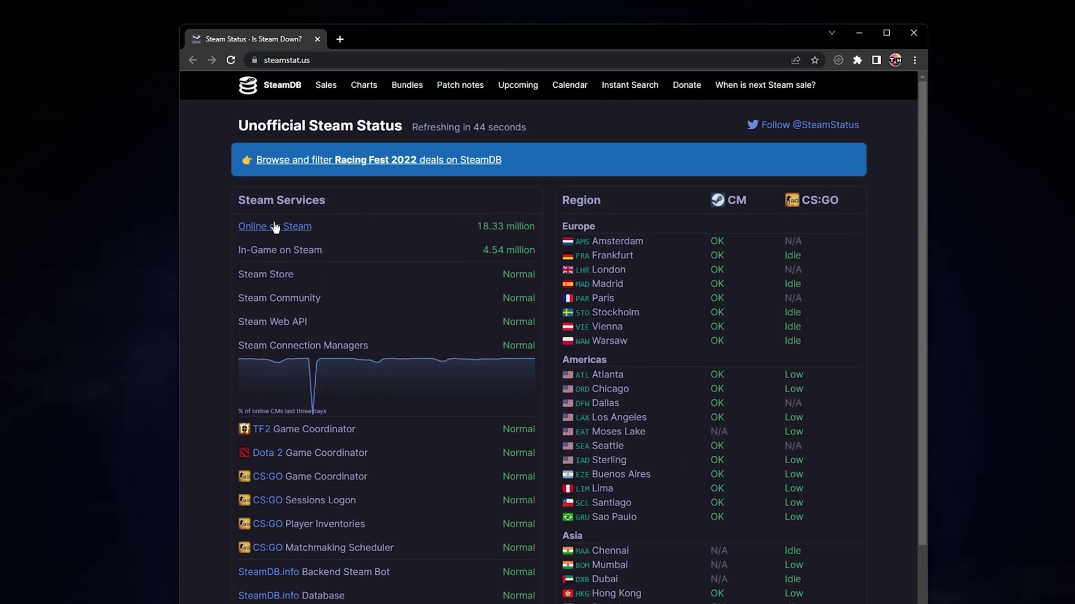
pyautogui.scroll(-1, 314, 358)
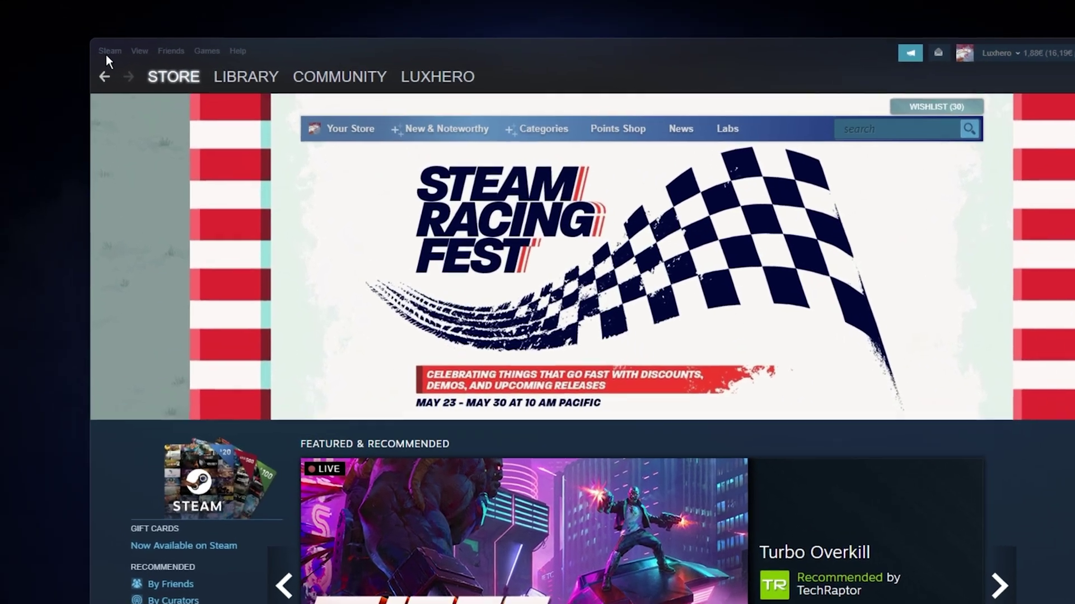
# Step: Open the Steam client's Settings from the Steam menu, landing on the Downloads page
pyautogui.click(62, 32)
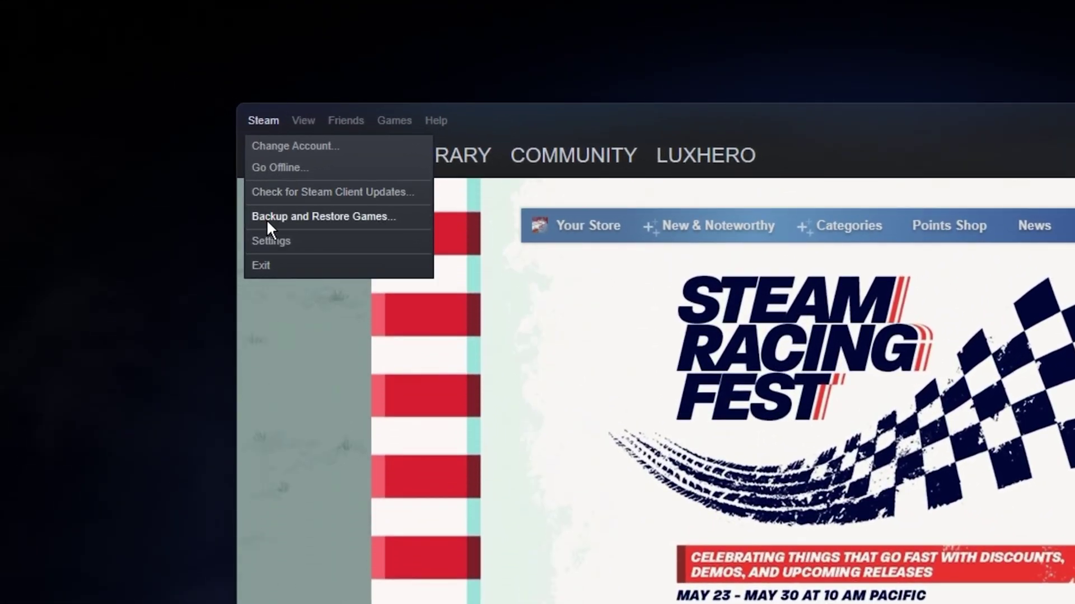
pyautogui.click(270, 239)
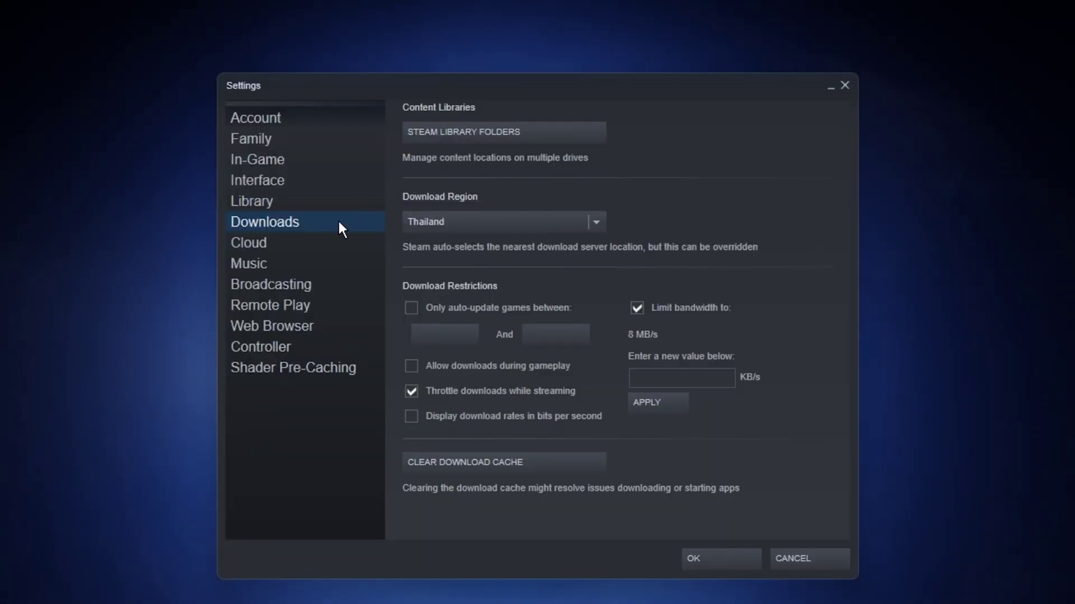
# Step: Look through the Download Region list and keep Thailand as the region
pyautogui.click(597, 223)
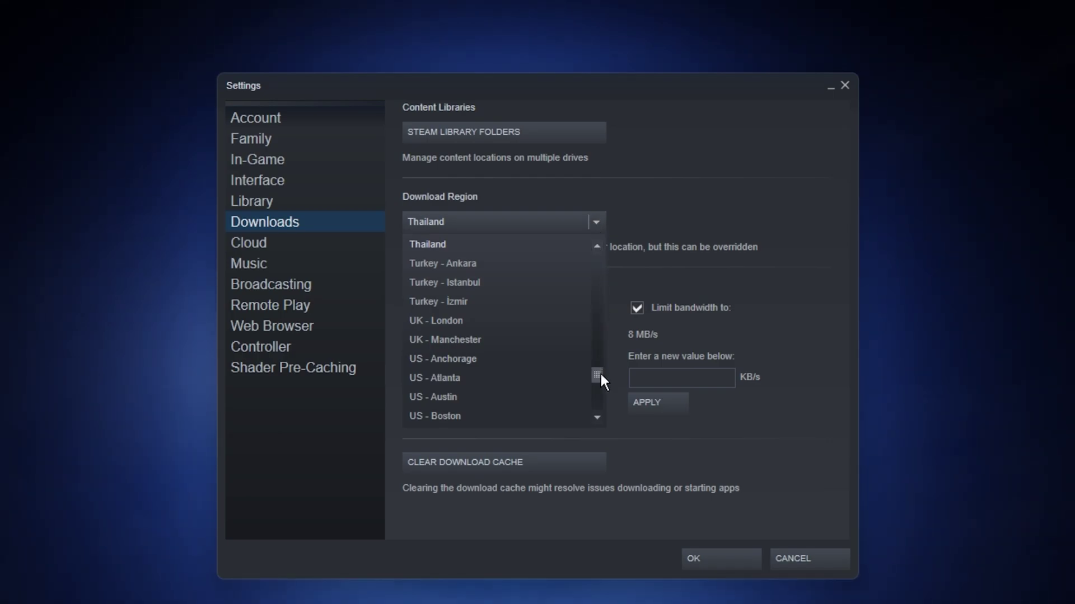
pyautogui.moveTo(601, 375)
pyautogui.mouseDown()
pyautogui.moveTo(600, 257)
pyautogui.moveTo(605, 403)
pyautogui.moveTo(597, 372)
pyautogui.mouseUp()
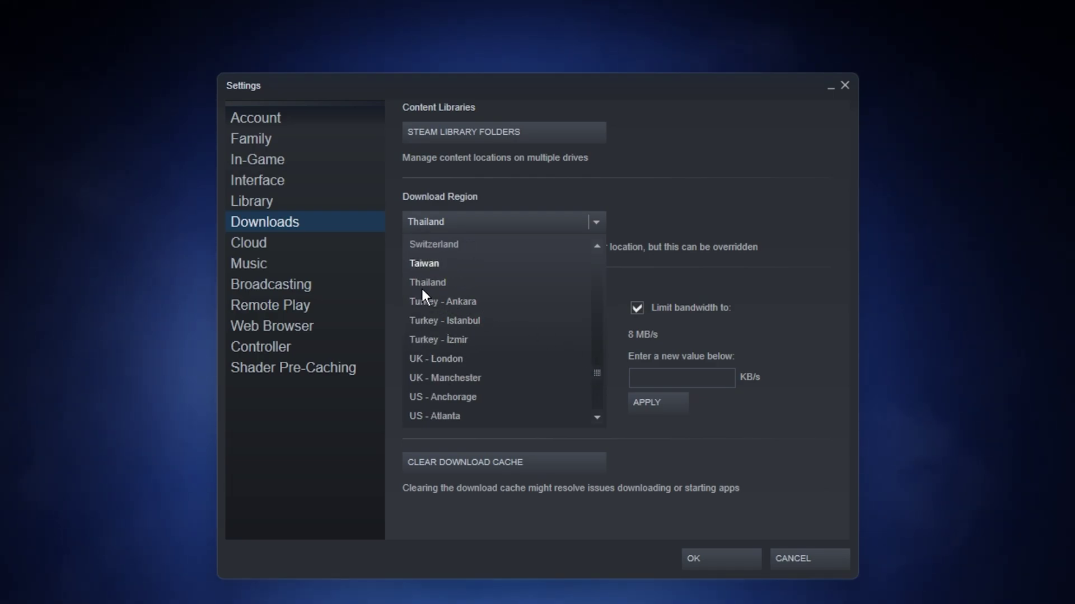
pyautogui.click(596, 223)
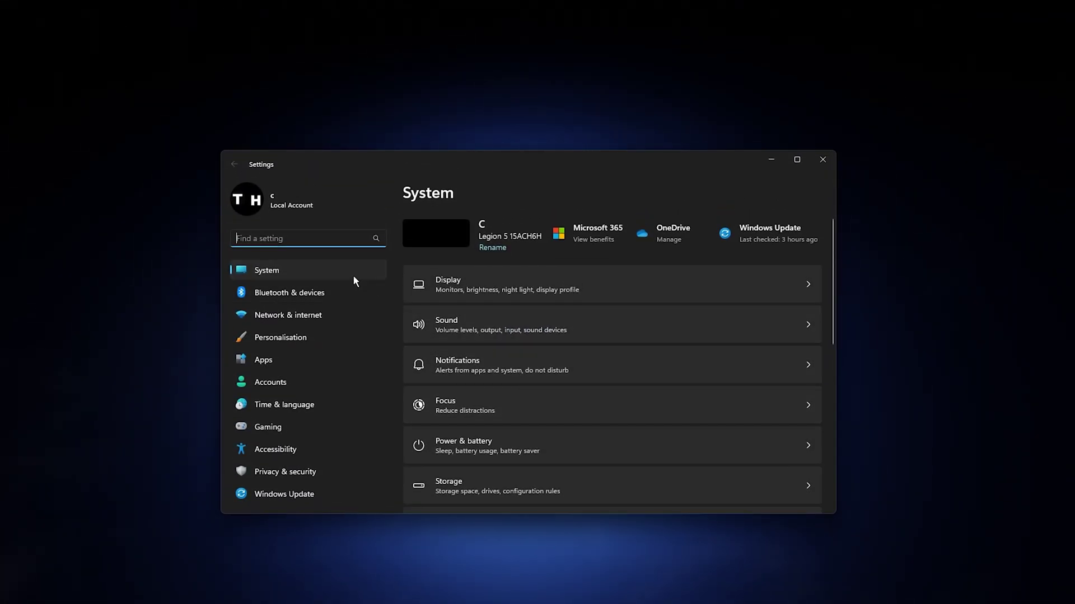
# Step: Run the Internet Connections troubleshooter on the Internet connection, then cancel it
pyautogui.scroll(-3, 518, 305)
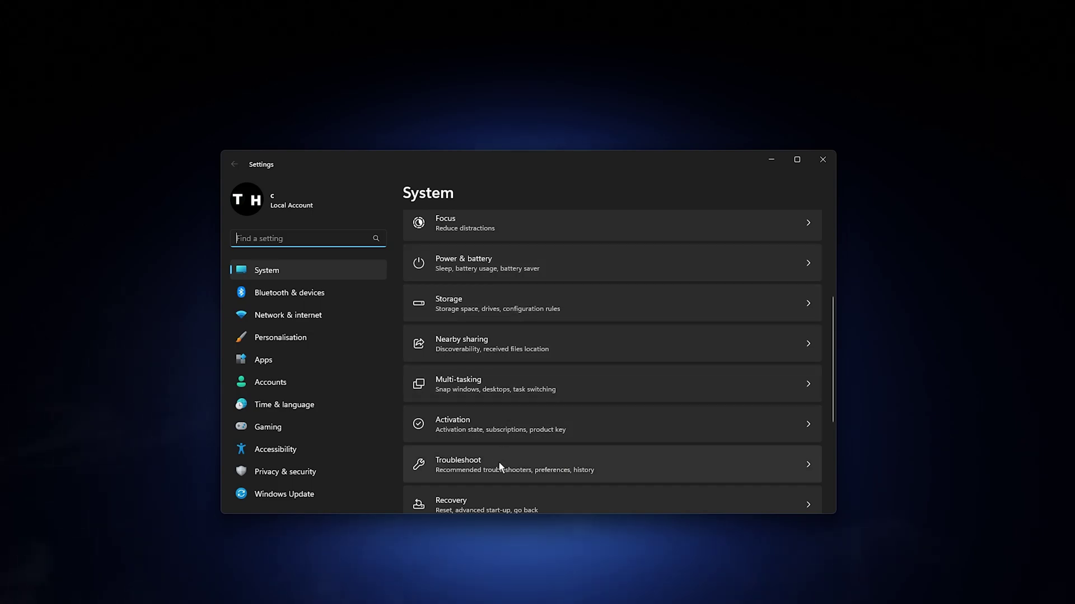
pyautogui.click(628, 464)
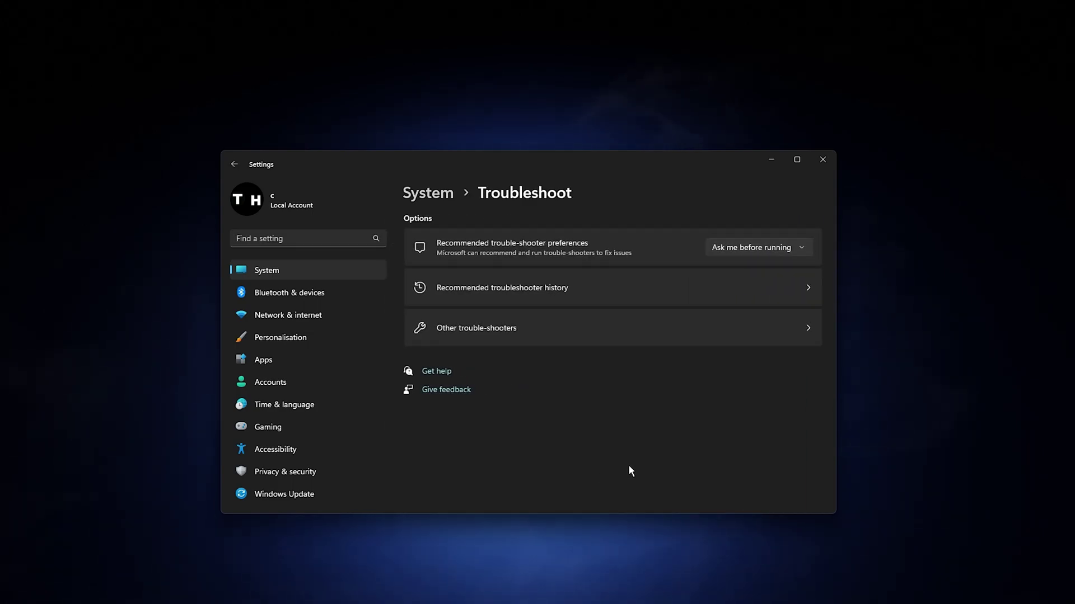
pyautogui.click(634, 339)
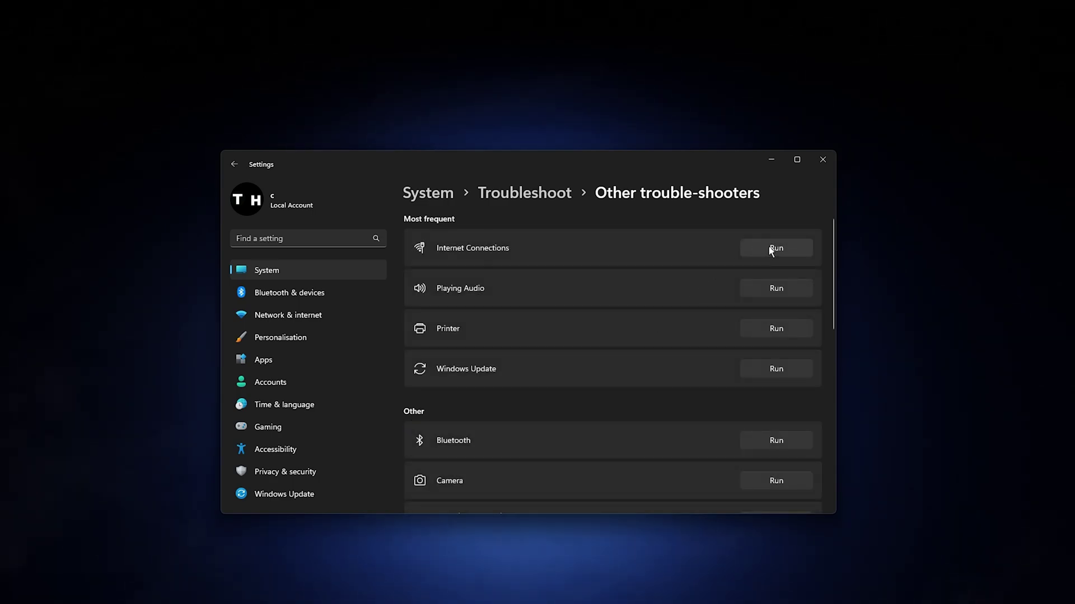
pyautogui.click(770, 251)
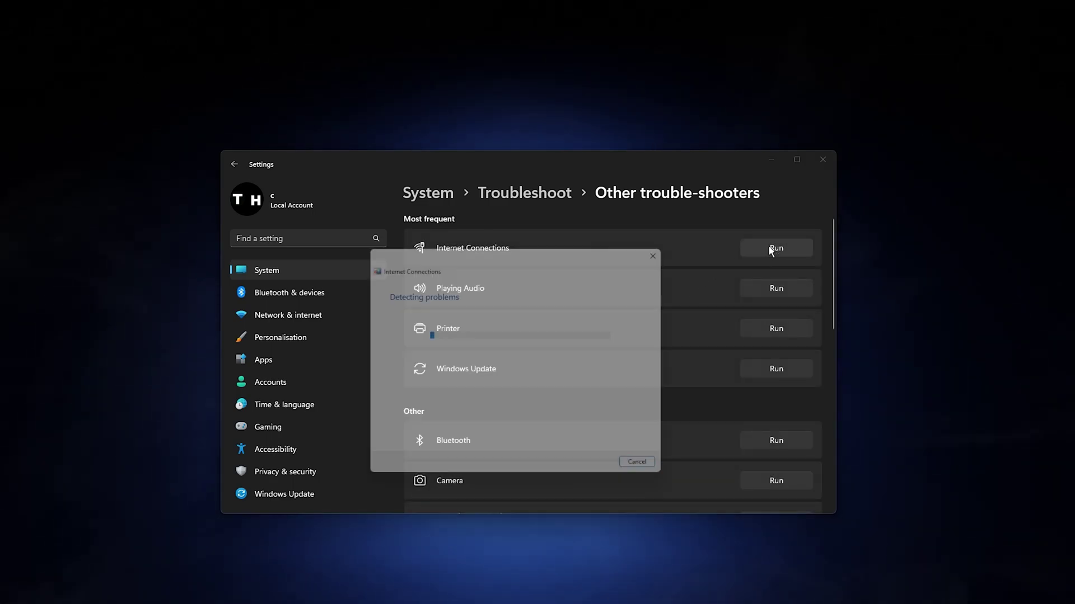
pyautogui.moveTo(569, 253); pyautogui.dragTo(610, 246)
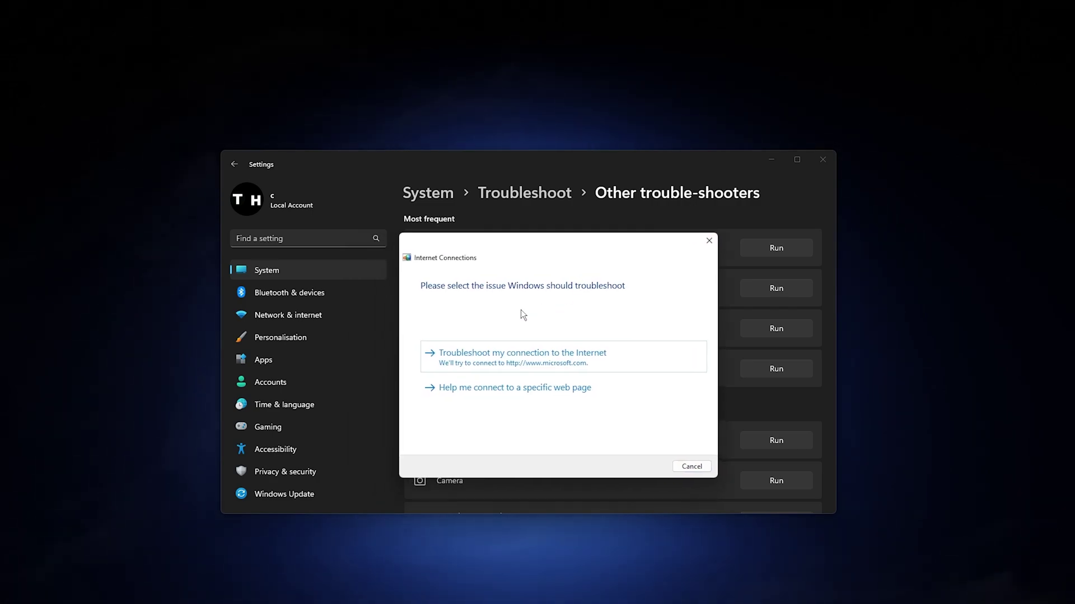
pyautogui.click(489, 359)
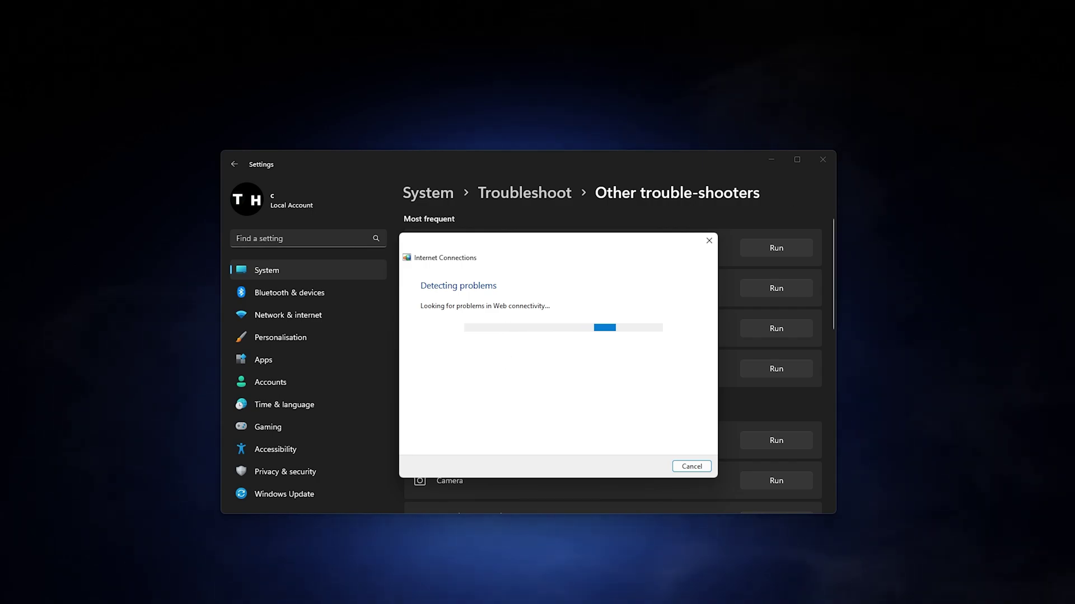
pyautogui.click(692, 468)
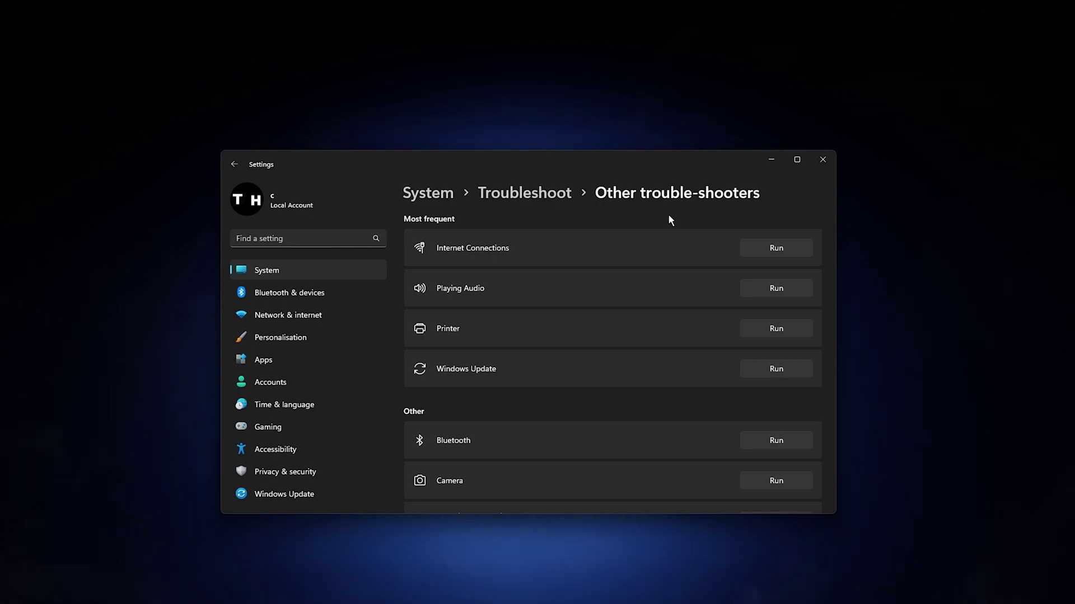
# Step: In Device Manager, start a driver update for the Realtek PCIe GbE Family Controller
pyautogui.click(822, 160)
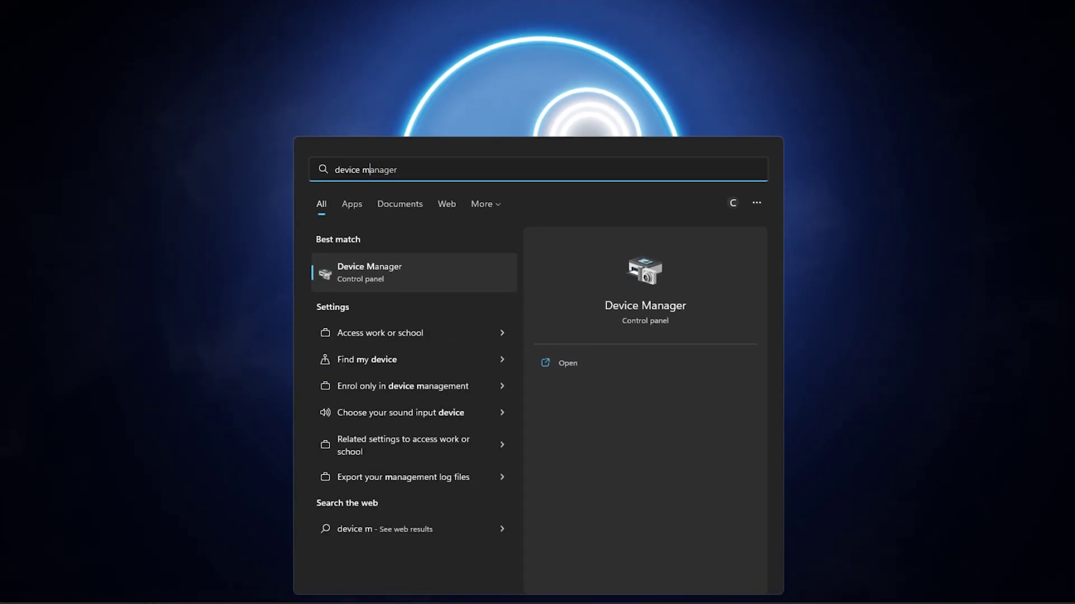
pyautogui.write('anager')
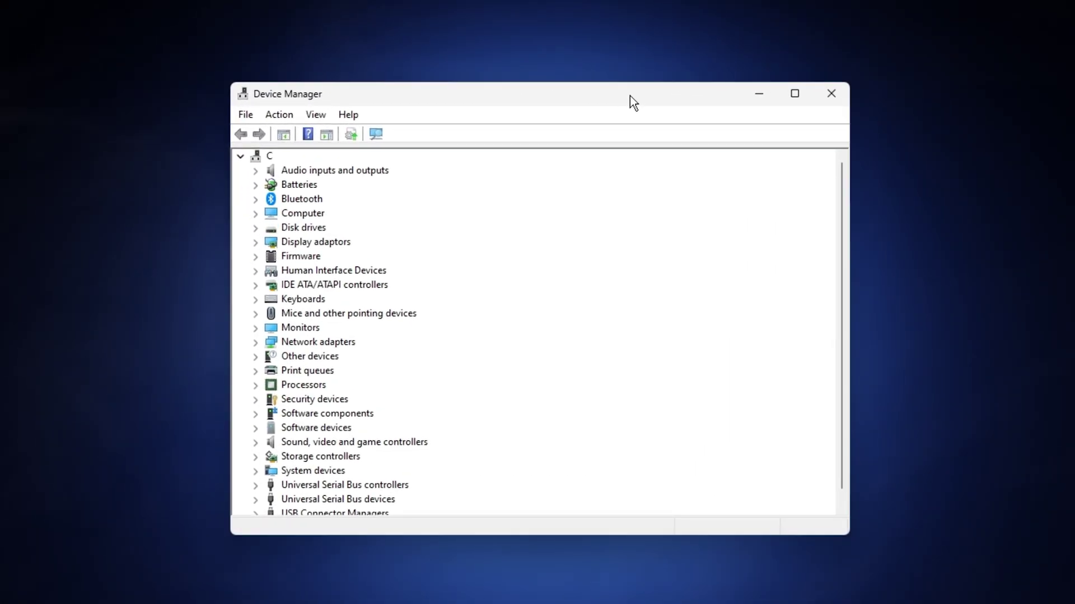
pyautogui.click(254, 344)
pyautogui.click(403, 329)
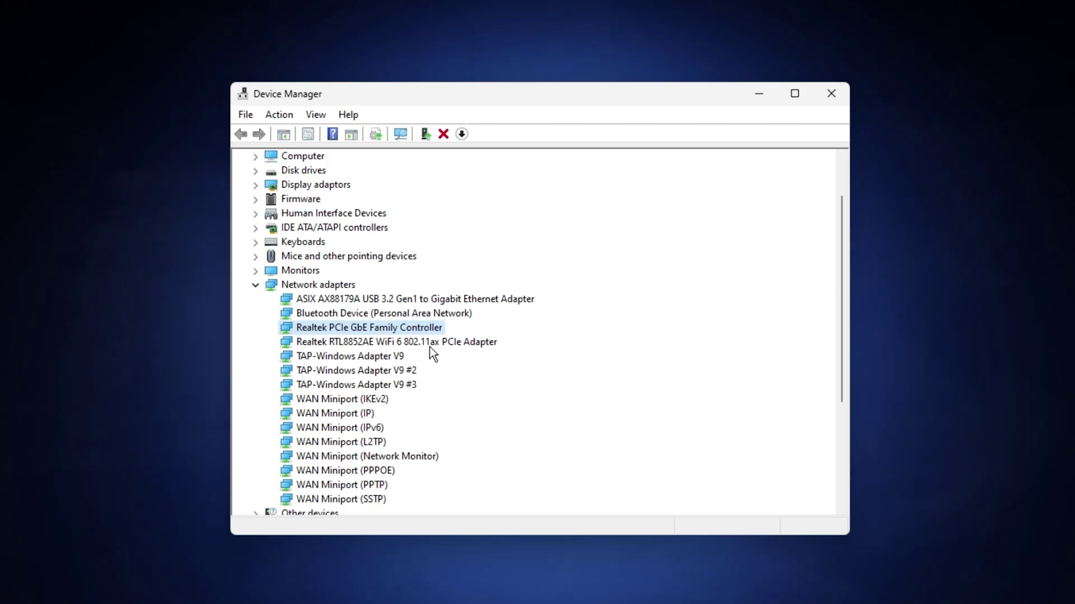
pyautogui.rightClick(440, 328)
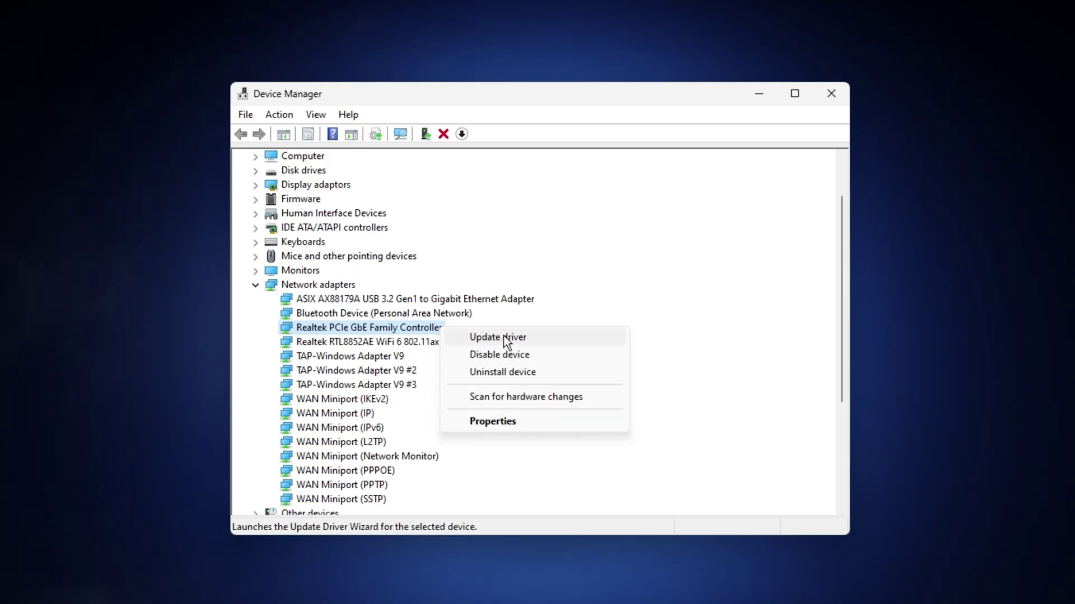
pyautogui.click(553, 339)
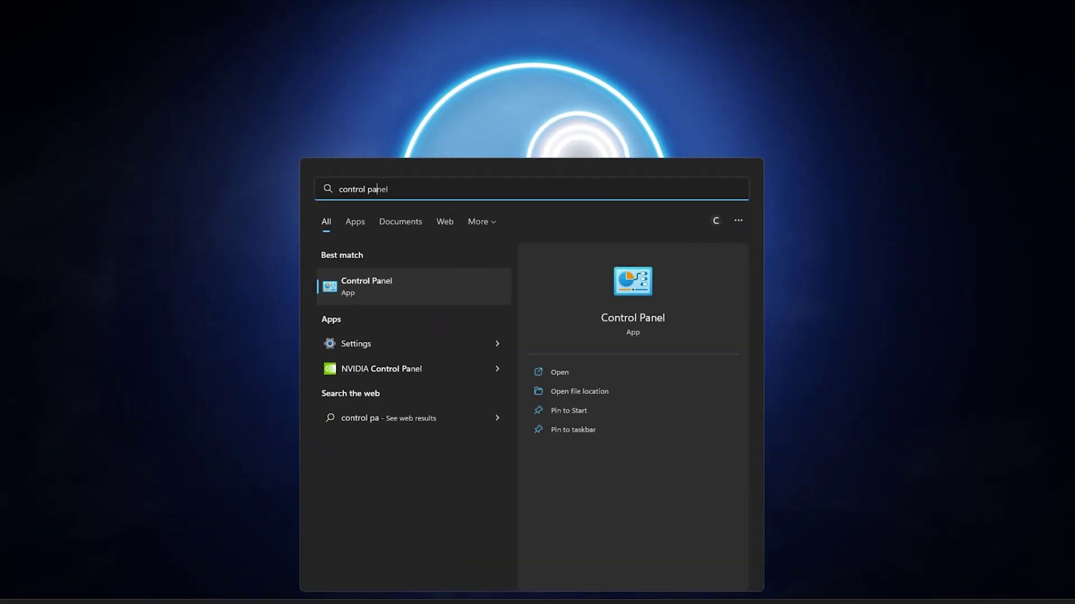
# Step: Show the WLAN connection's status from Network and Sharing Centre, then close the Sharing Centre
pyautogui.press('Return')
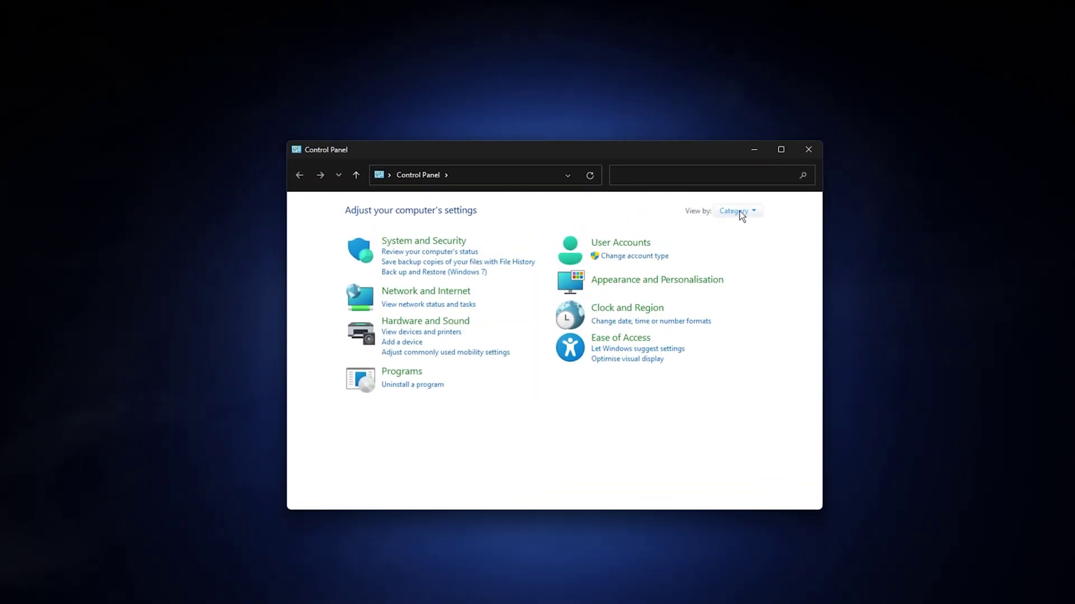
pyautogui.click(444, 293)
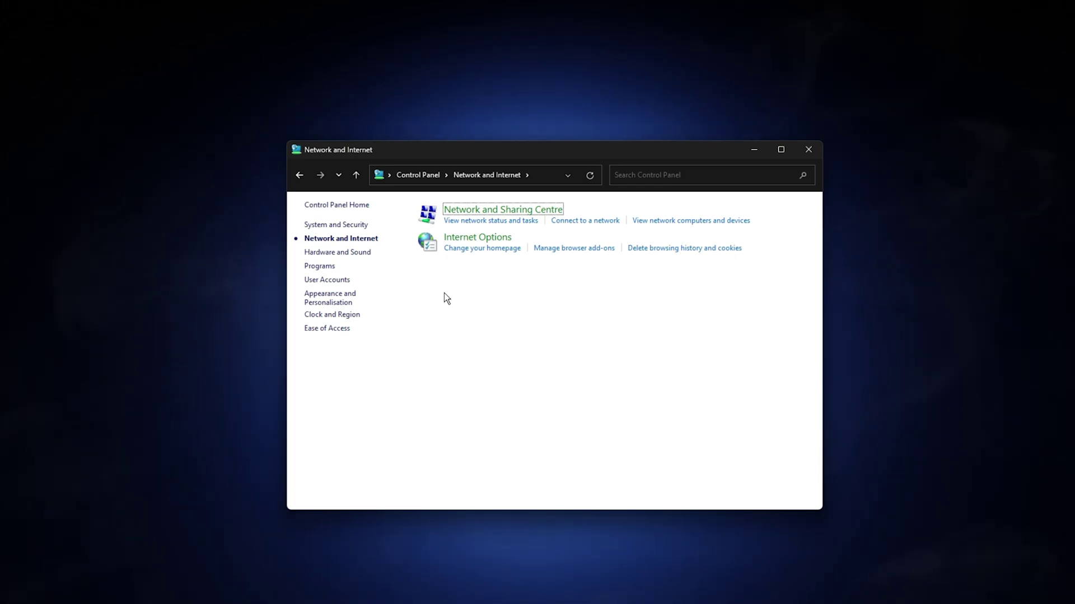
pyautogui.click(482, 213)
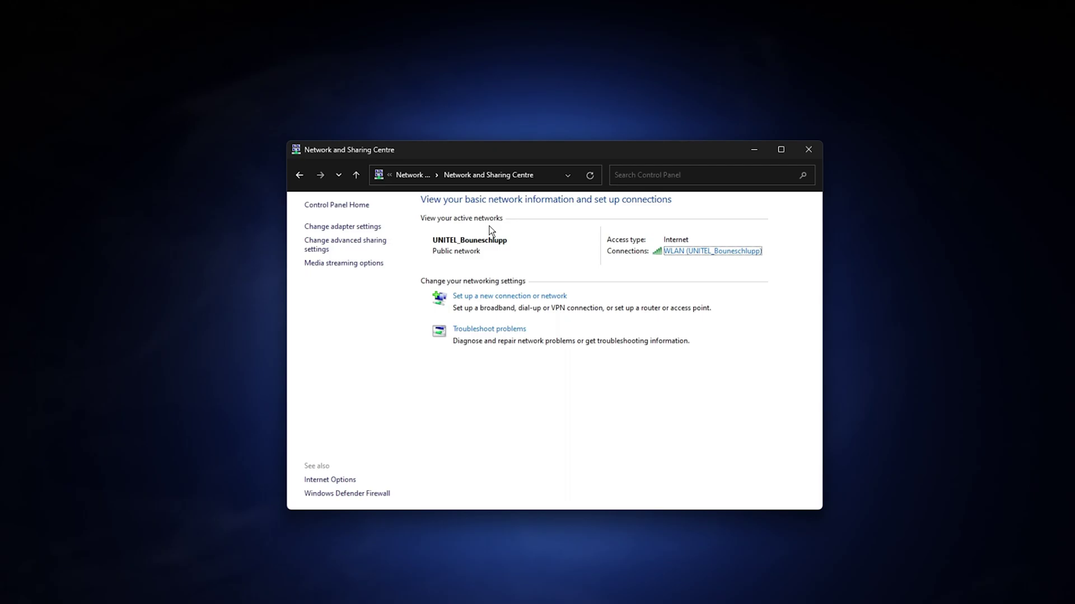
pyautogui.click(692, 253)
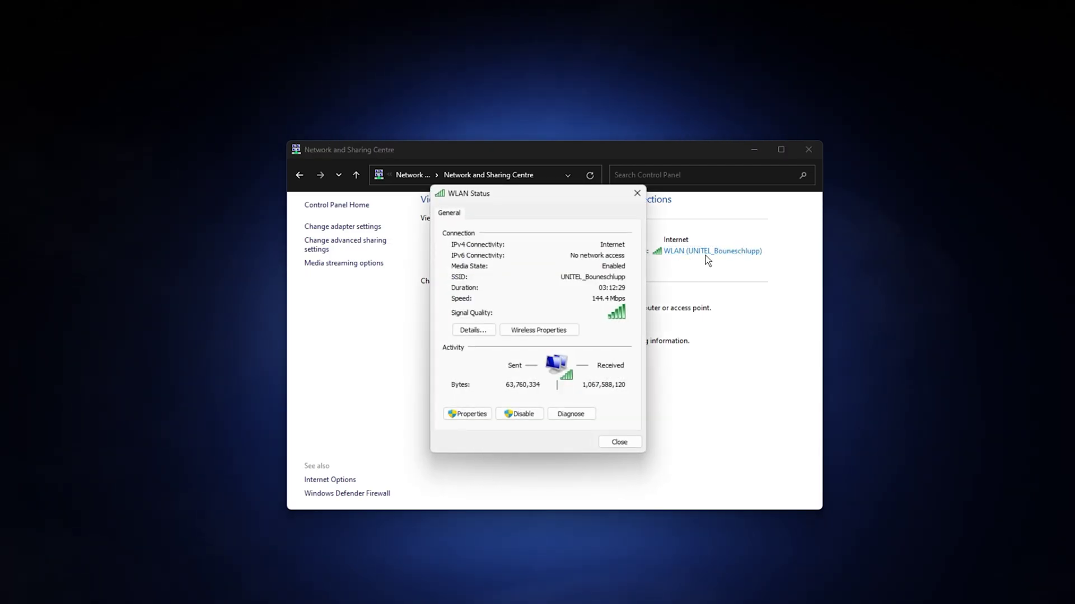
pyautogui.click(808, 154)
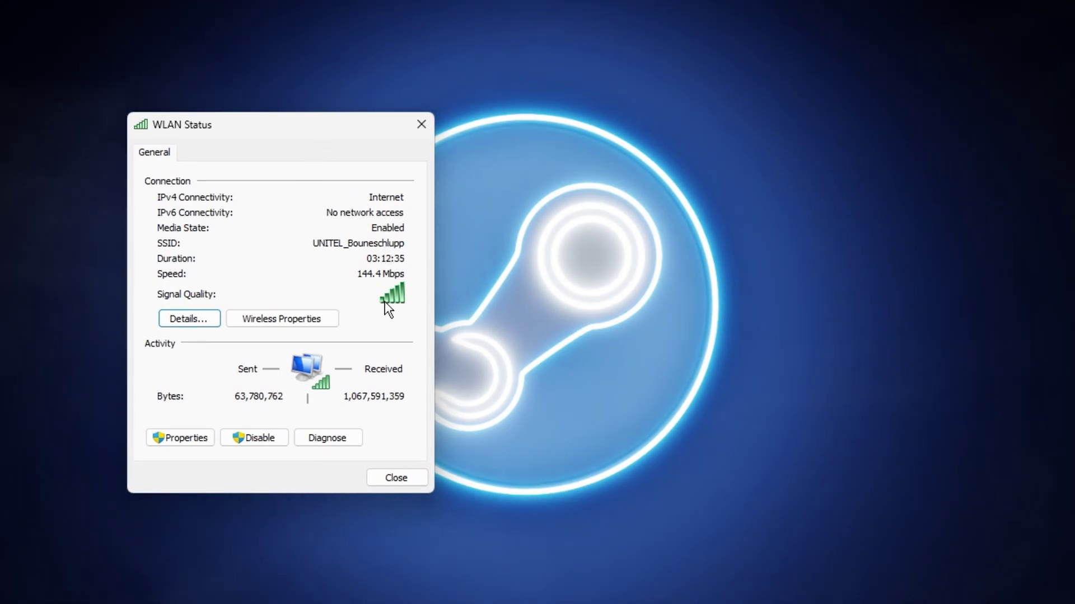
# Step: Set the Wi-Fi connection's IPv4 DNS servers manually to 8.8.8.8 and 8.8.4.4
pyautogui.click(173, 437)
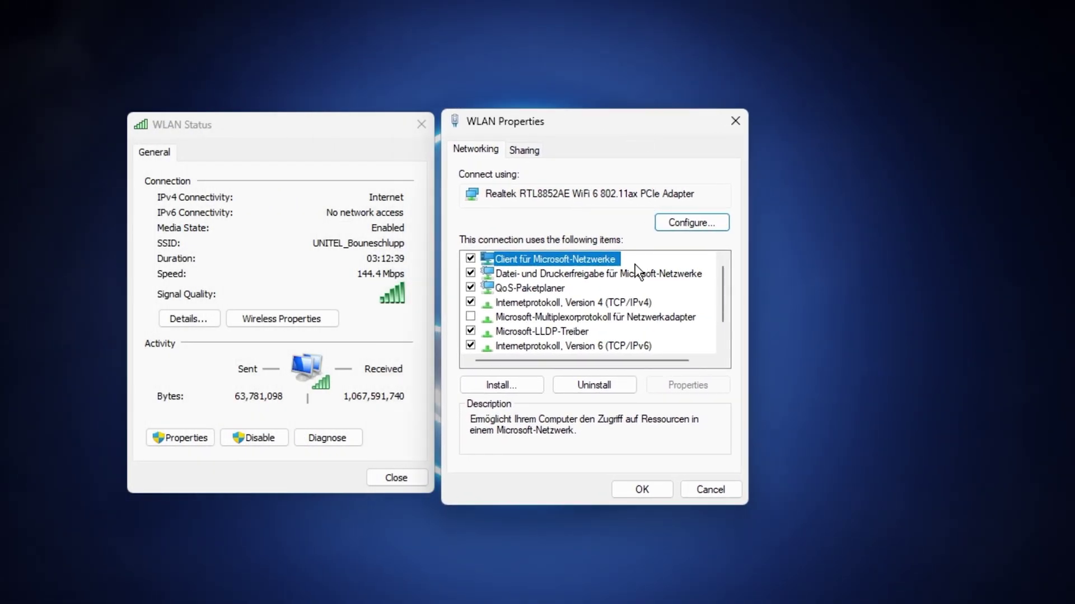
pyautogui.click(568, 305)
pyautogui.doubleClick(565, 307)
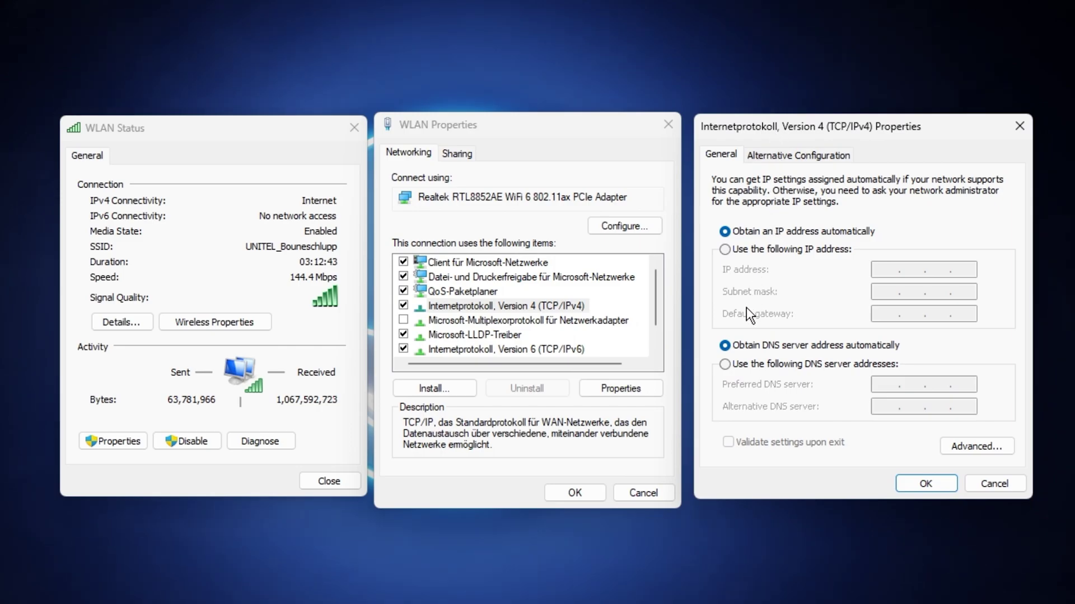
pyautogui.click(723, 364)
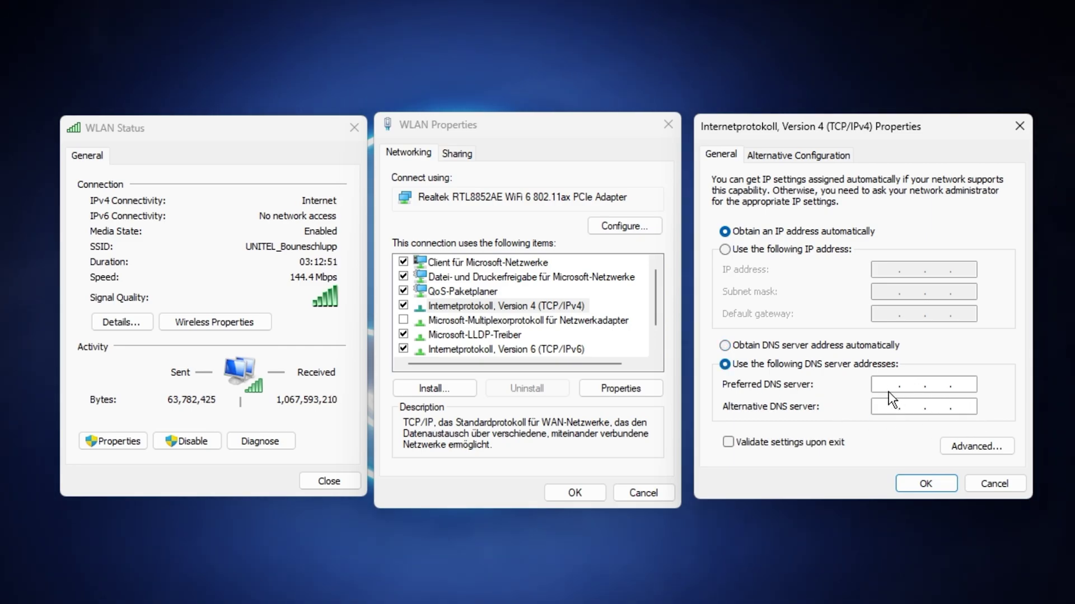
pyautogui.write('8.8')
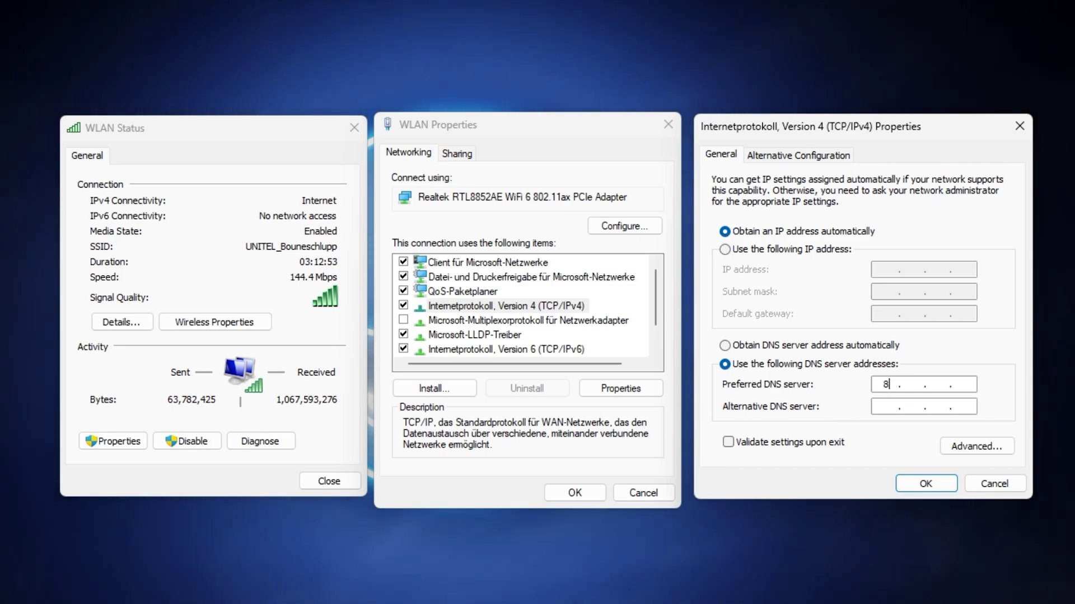
pyautogui.write('.8')
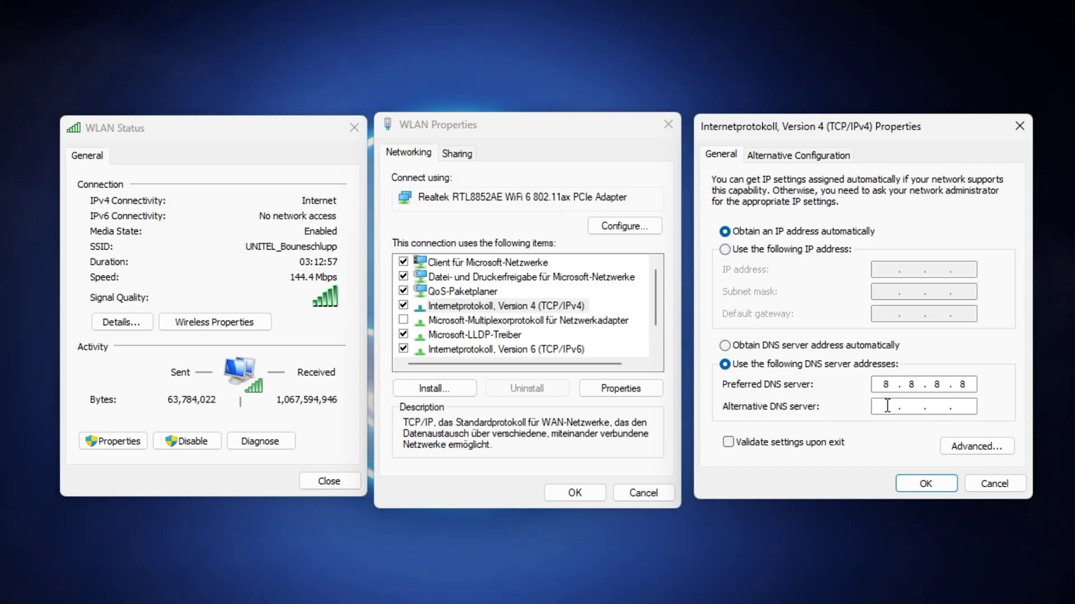
pyautogui.write('8.8')
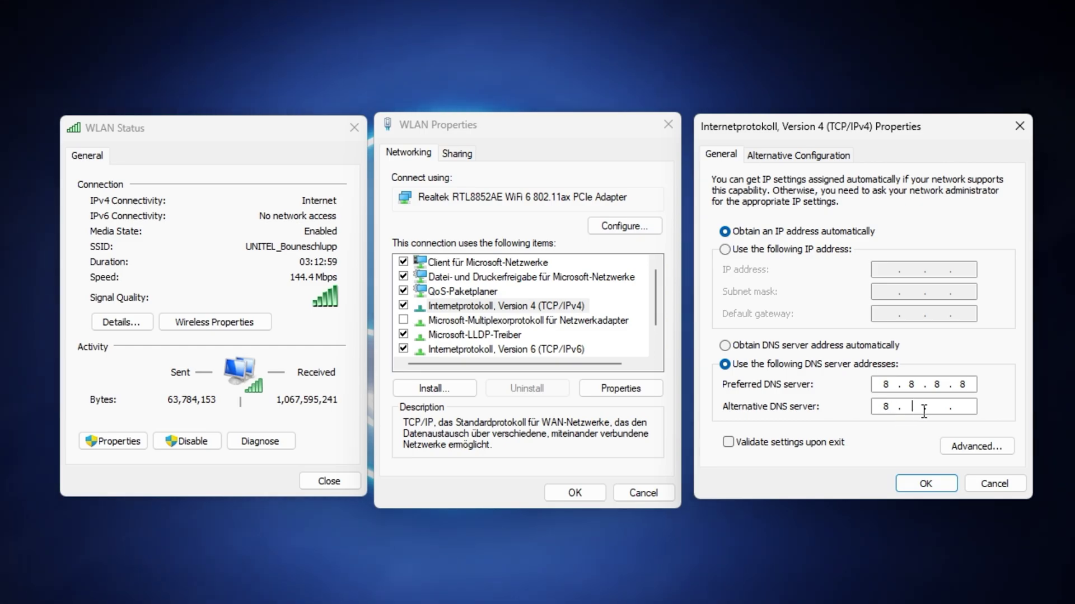
pyautogui.write('.4')
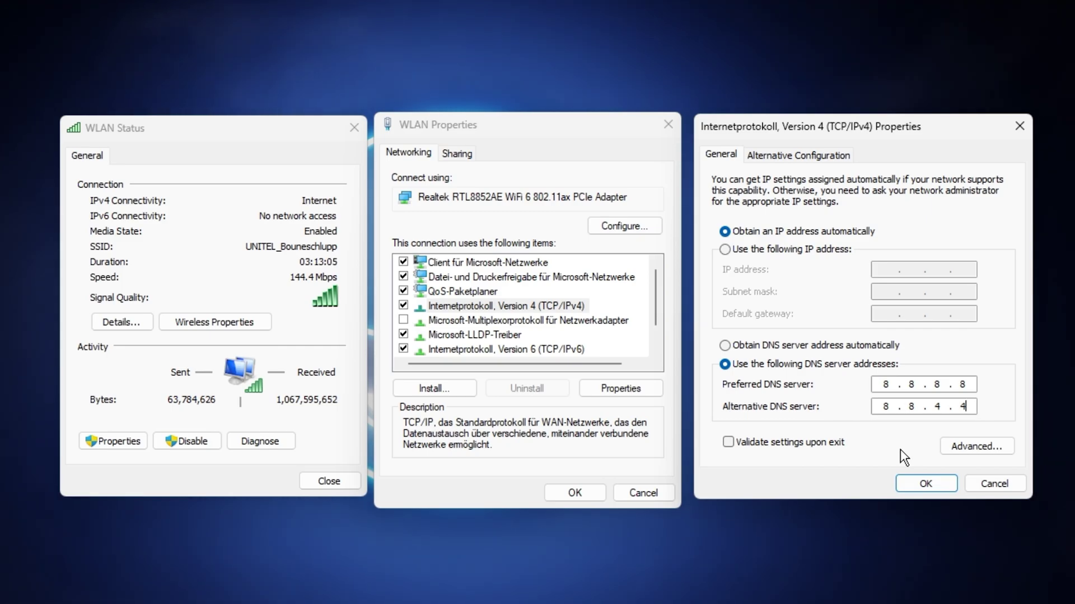
pyautogui.click(912, 485)
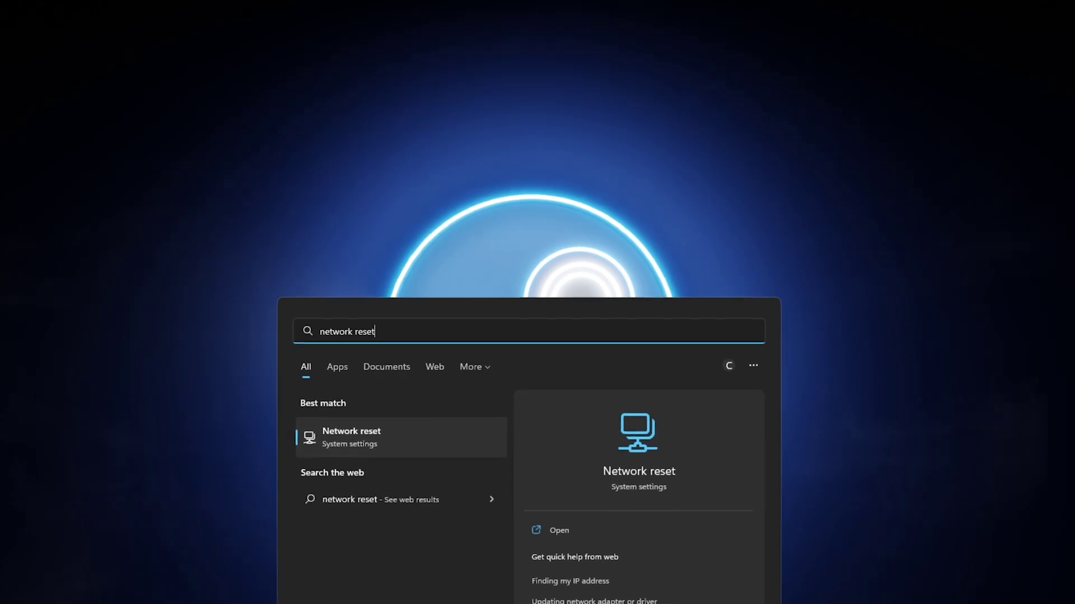
# Step: Open the Network reset settings page from the 'network reset' search result
pyautogui.press('Return')
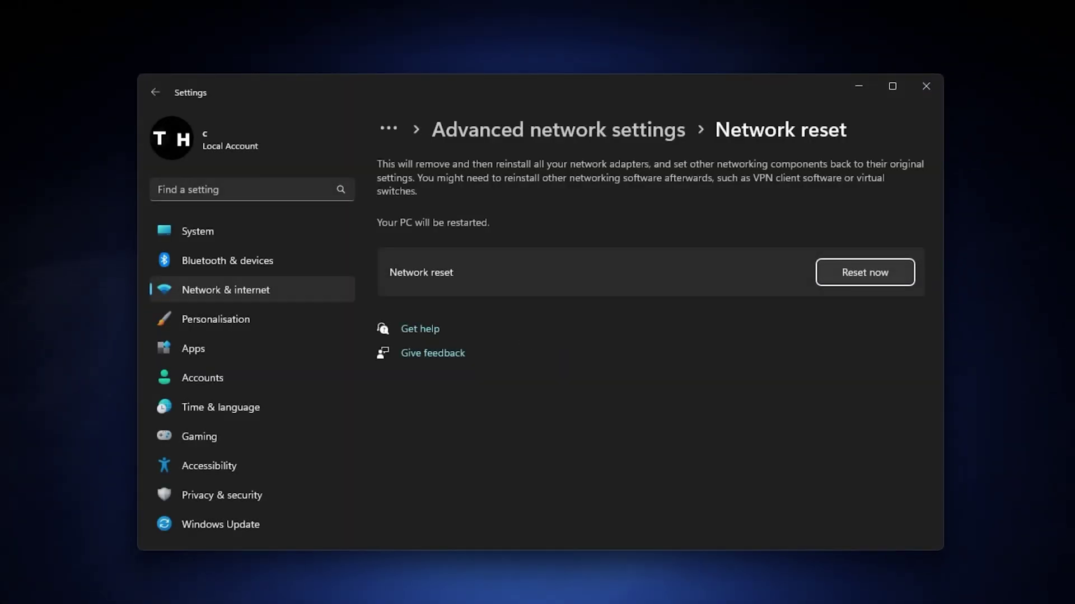